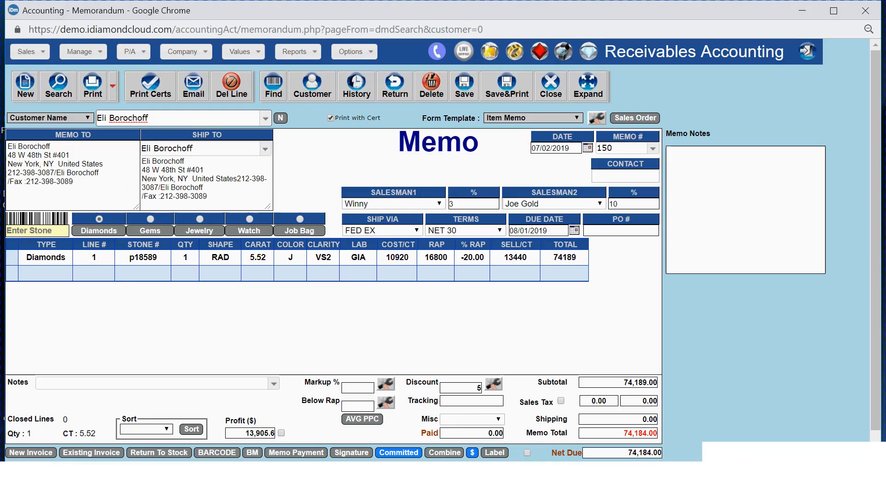
Set the diamond line's % RAP to -15 and save the memo.
click(487, 257)
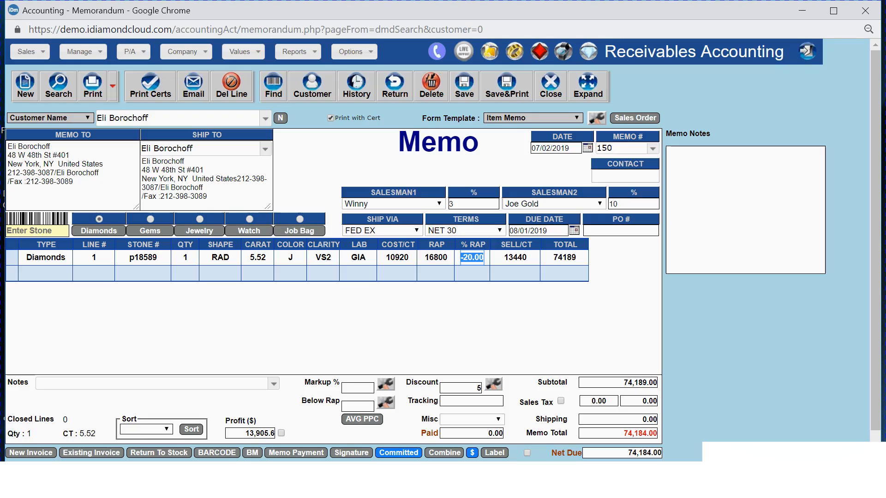
text(-15)
click(495, 257)
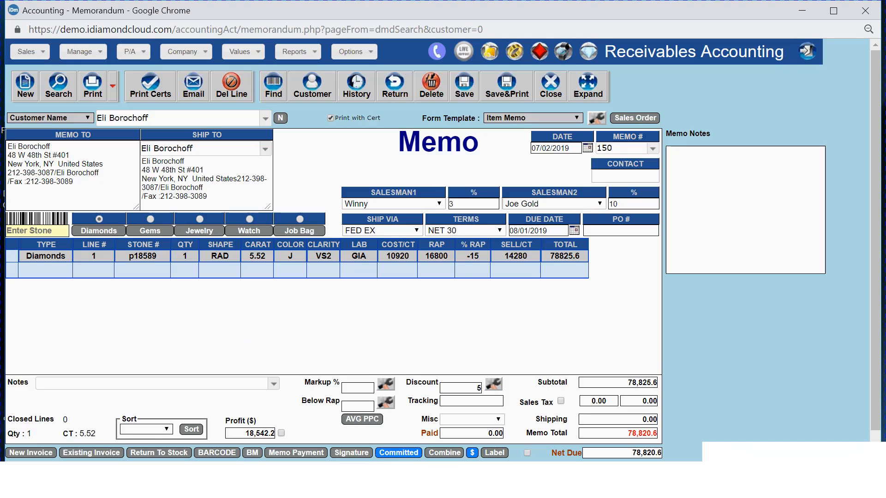
click(463, 94)
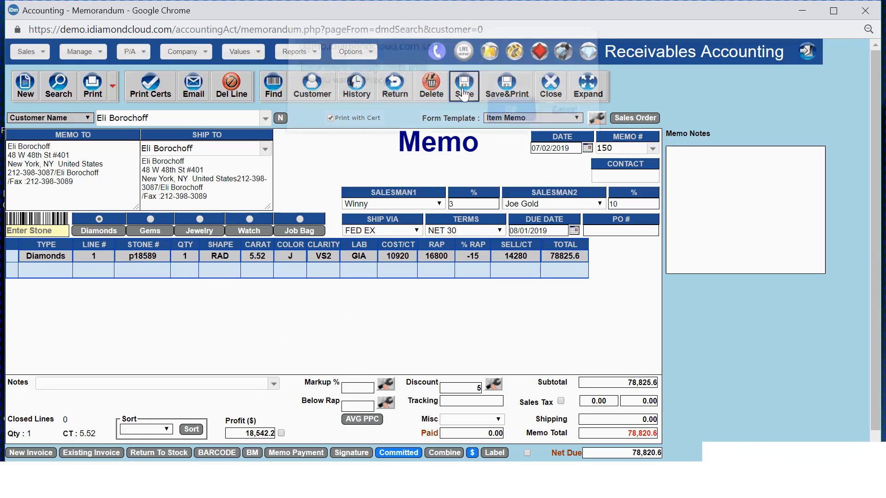
click(511, 129)
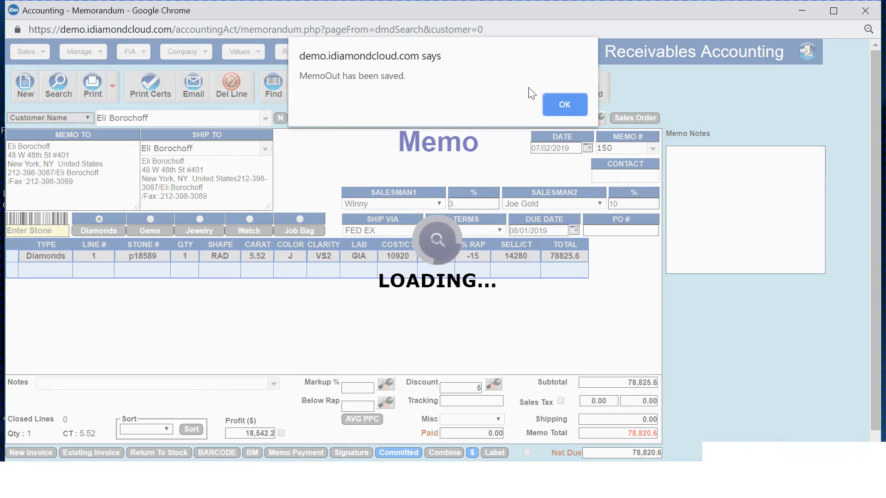
click(556, 101)
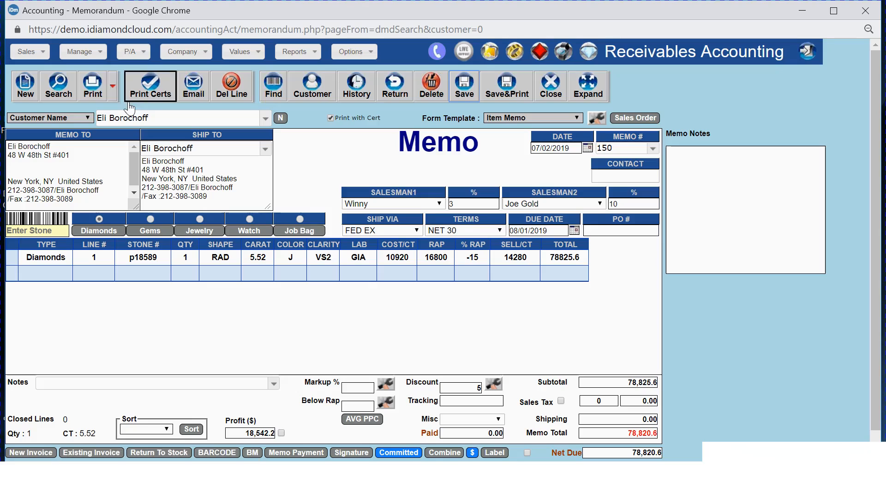
Preview the printable memorandum, look through its pages including the attached GIA grading report, and close the preview.
click(92, 90)
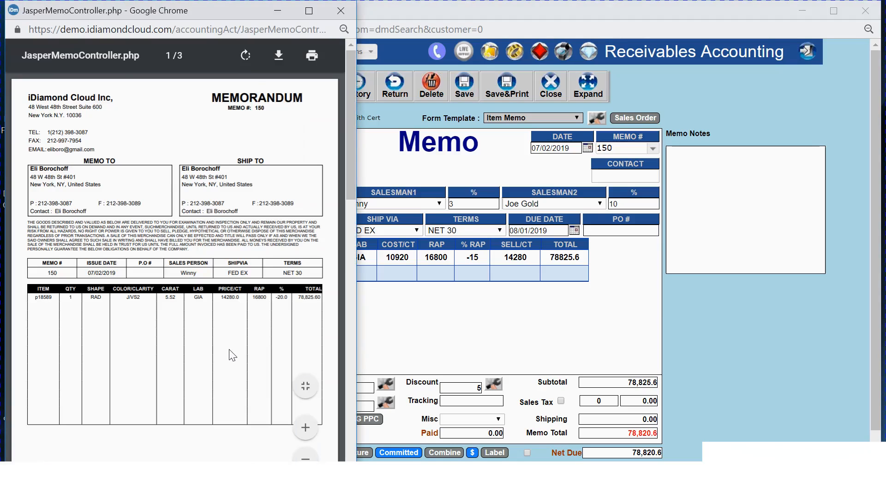
scroll(233, 354, down, 10)
scroll(232, 355, down, 5)
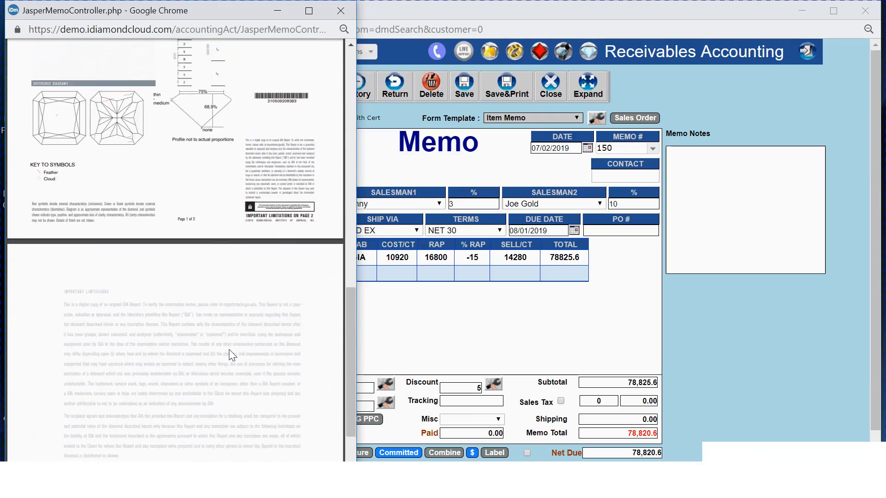
scroll(232, 355, up, 10)
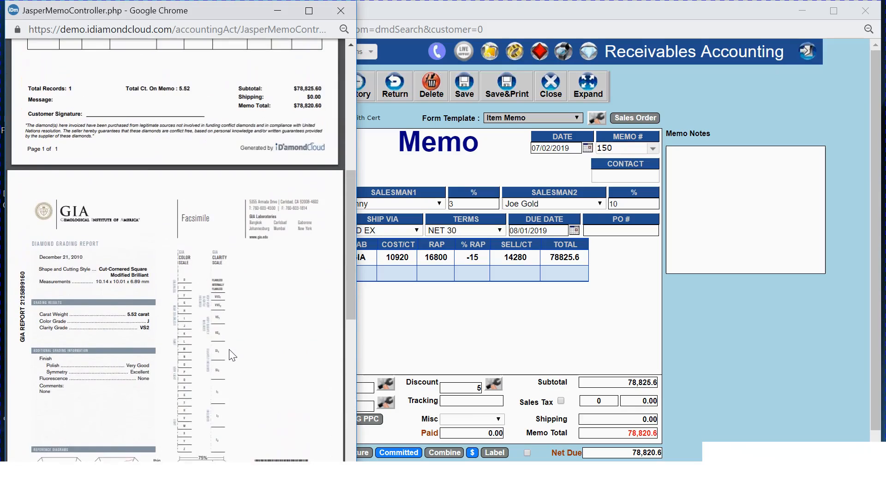
scroll(232, 355, down, 10)
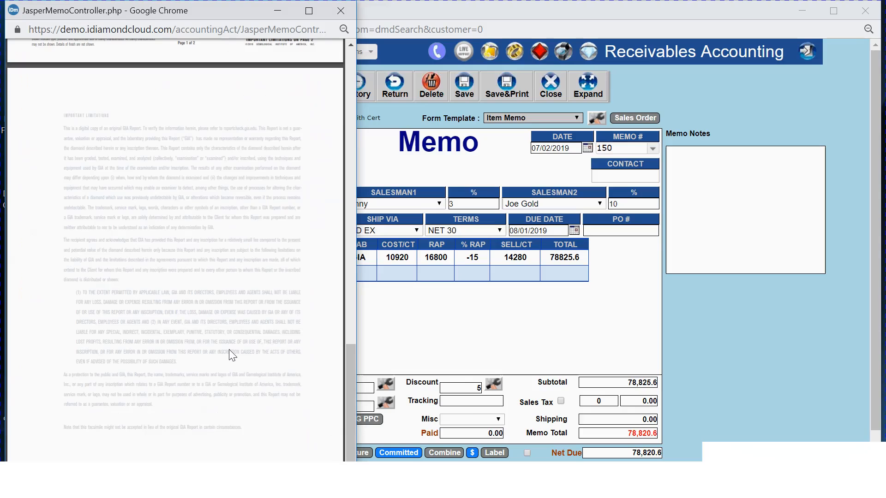
scroll(232, 356, up, 20)
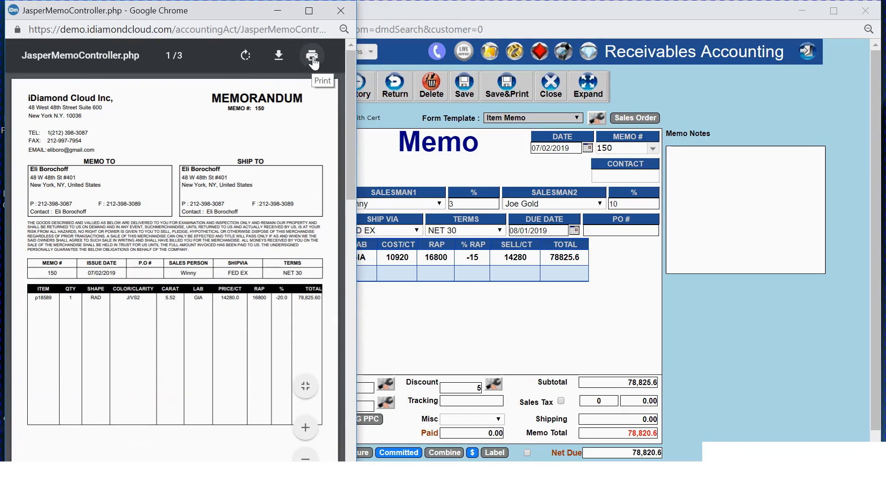
click(341, 10)
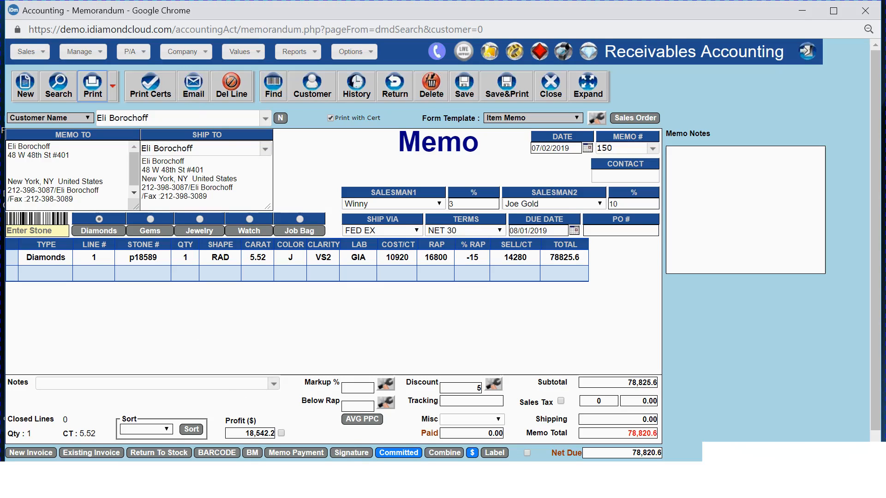
Try out the memo's signature form with the printed name friend and a freehand signature, closing it without accepting the terms.
click(351, 454)
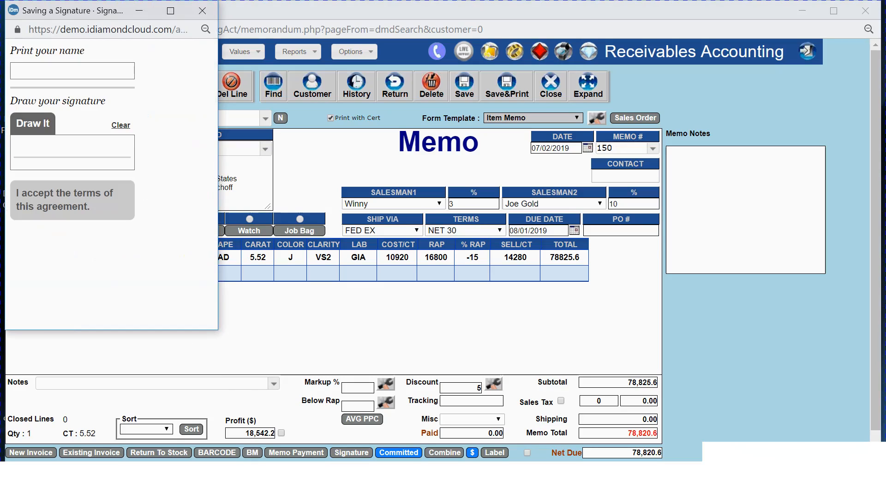
click(121, 71)
text(f)
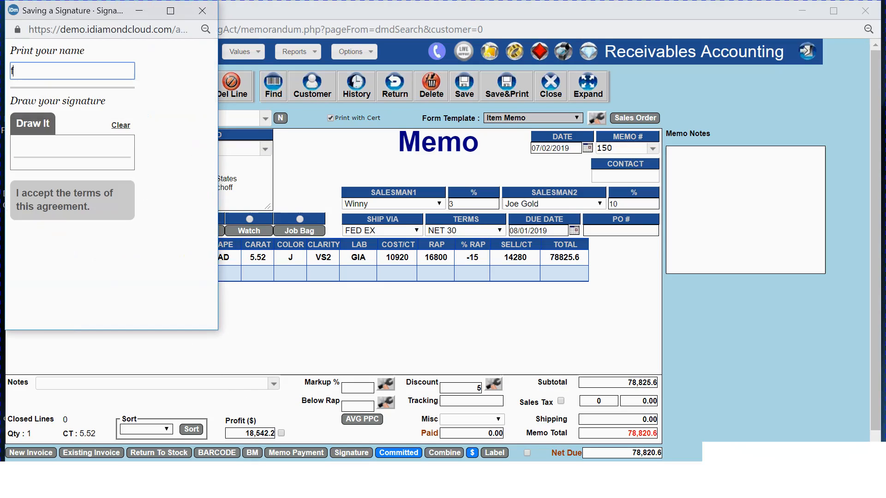
text(riend)
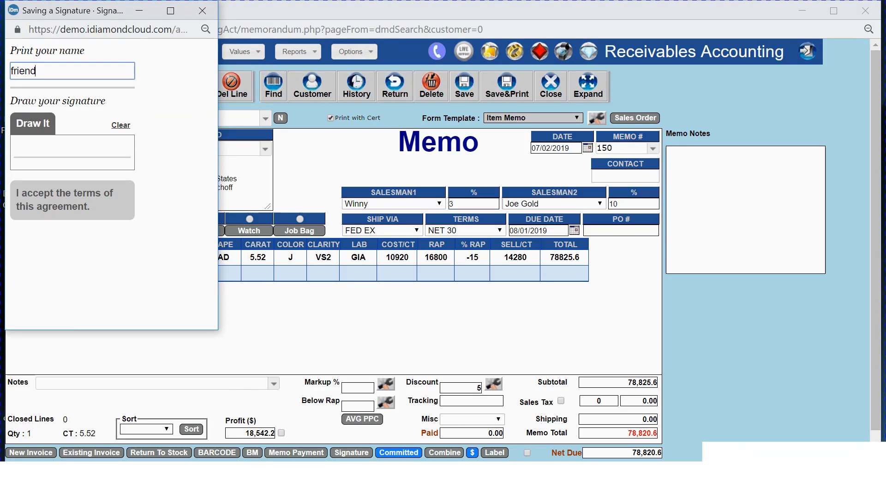
click(68, 157)
mouse_move(45, 143)
mouse_down()
mouse_move(65, 160)
mouse_move(133, 148)
mouse_up()
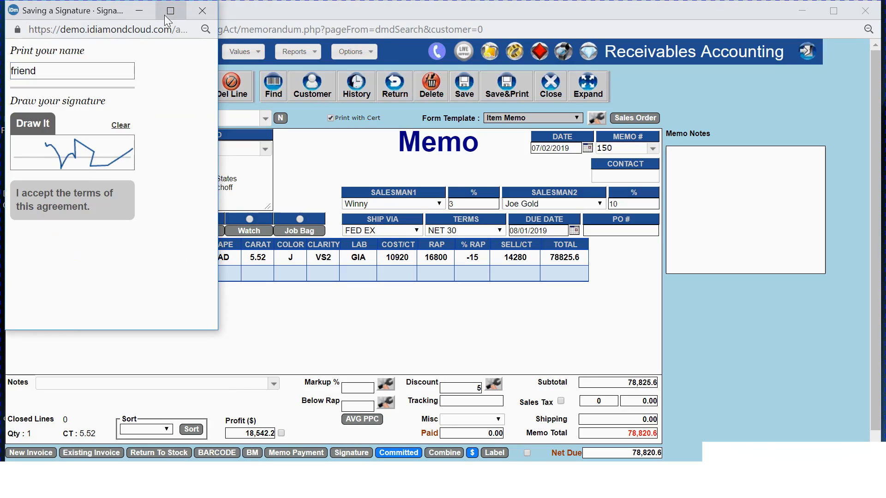
click(201, 12)
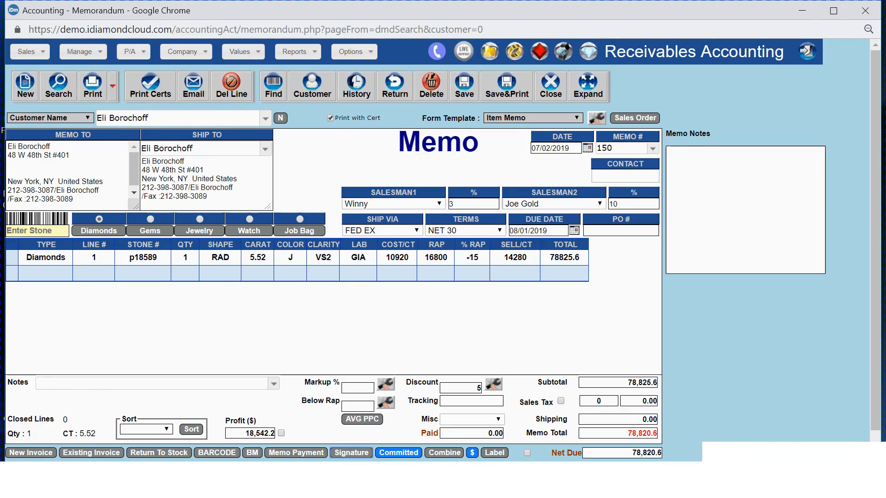
Open a memo payment for the diamond line and mark stone p18589 as the item being paid.
scroll(93, 442, down, 1)
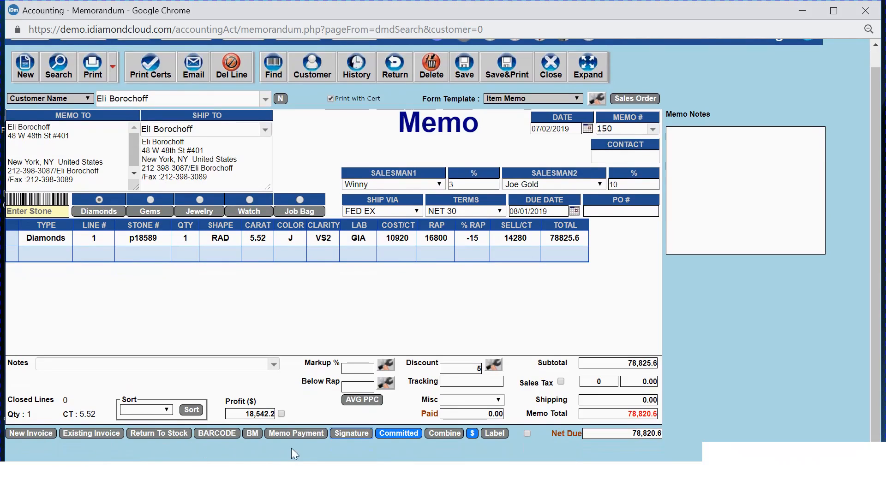
click(12, 245)
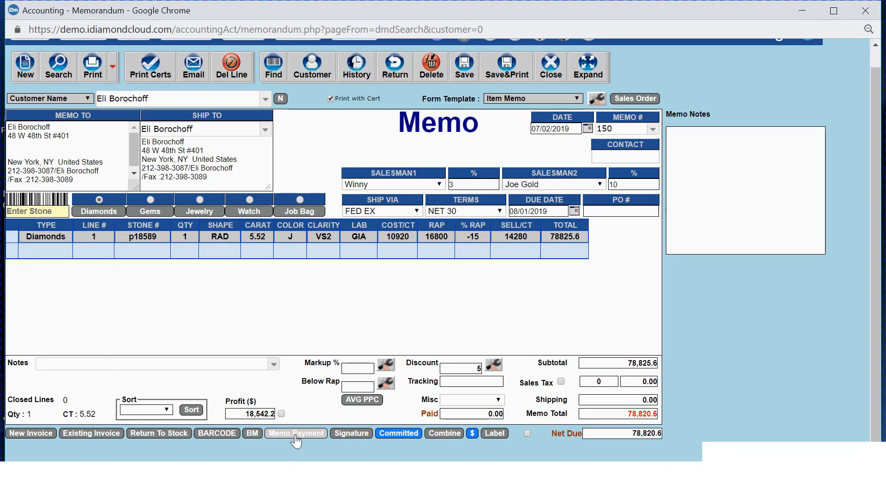
click(296, 438)
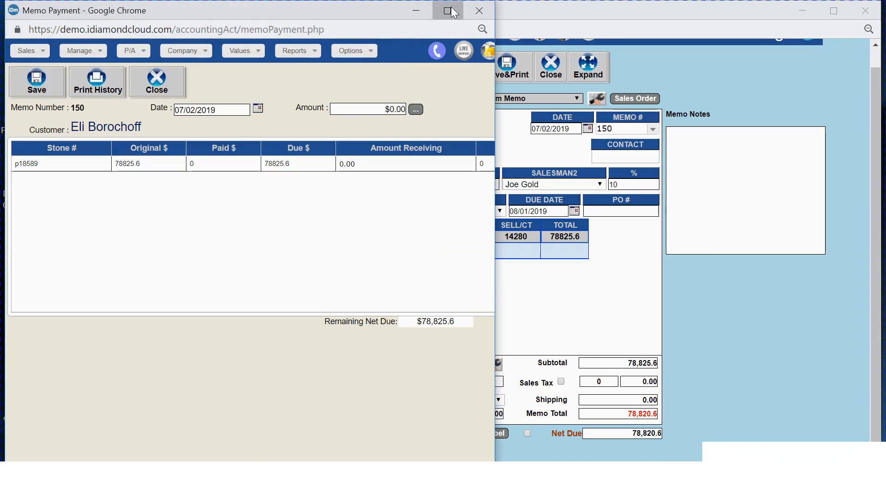
click(447, 10)
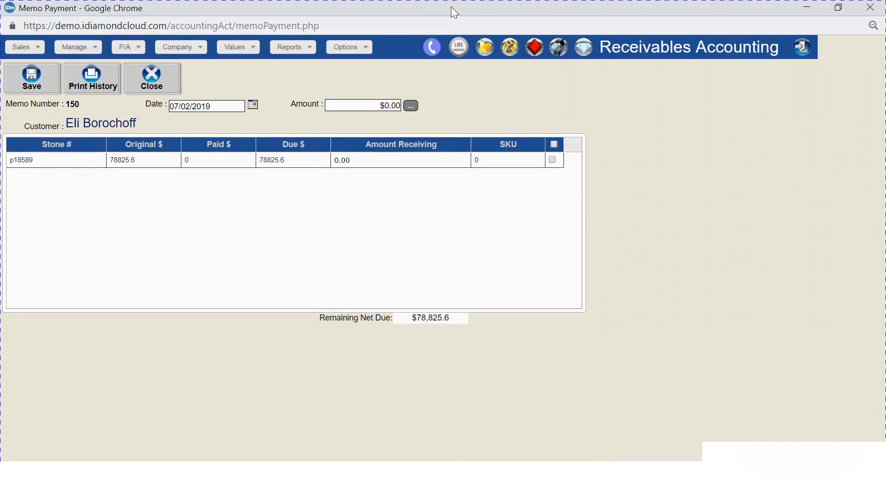
click(553, 161)
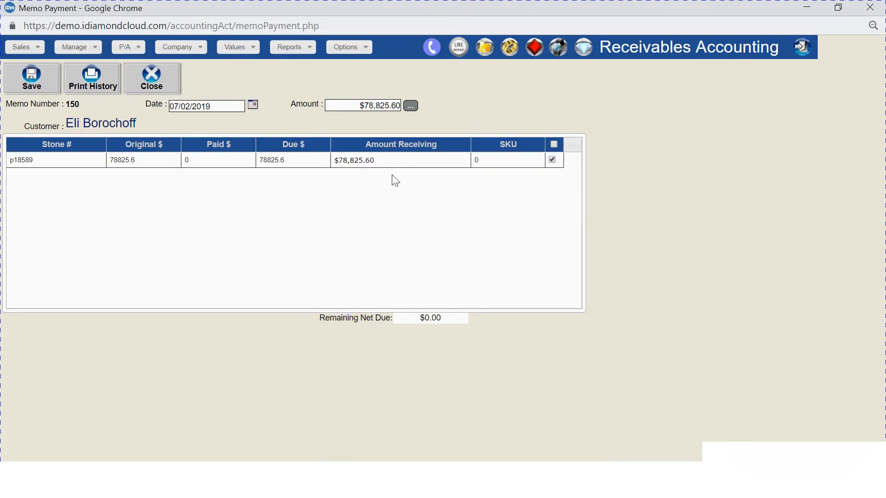
Set the stone's amount receiving to 20000, save the memo payment and return to the memo.
click(329, 156)
text(20000)
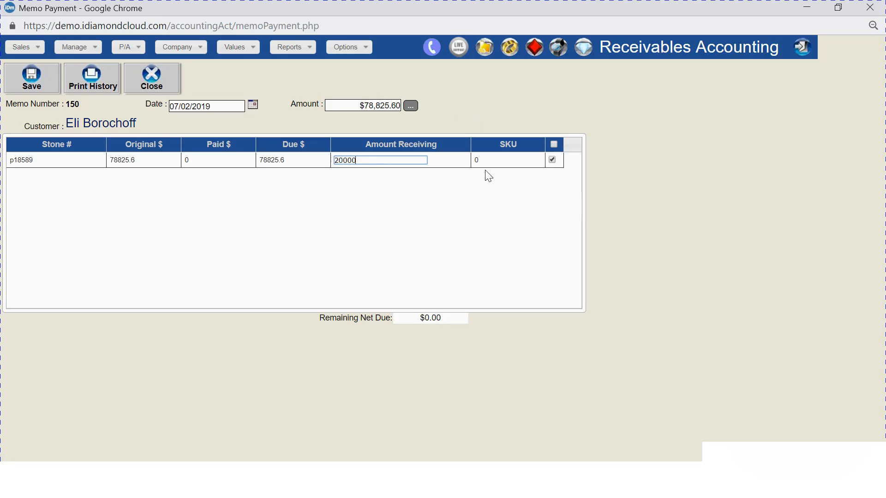
click(512, 165)
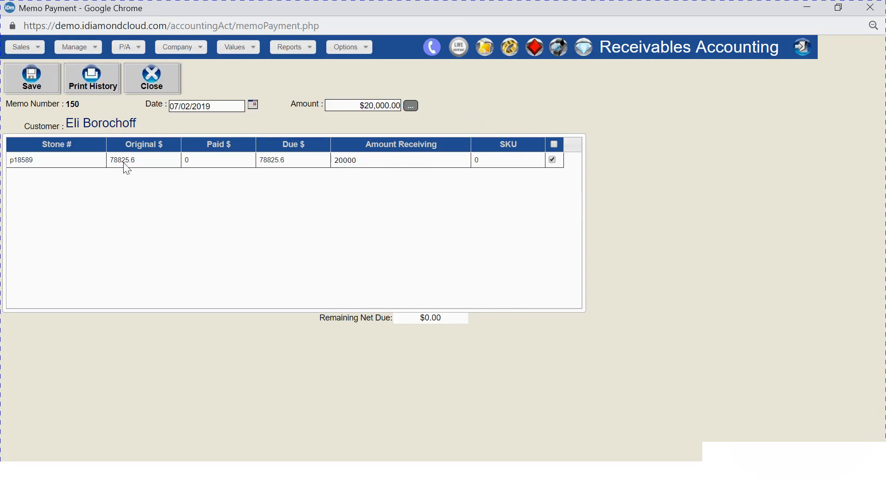
click(42, 85)
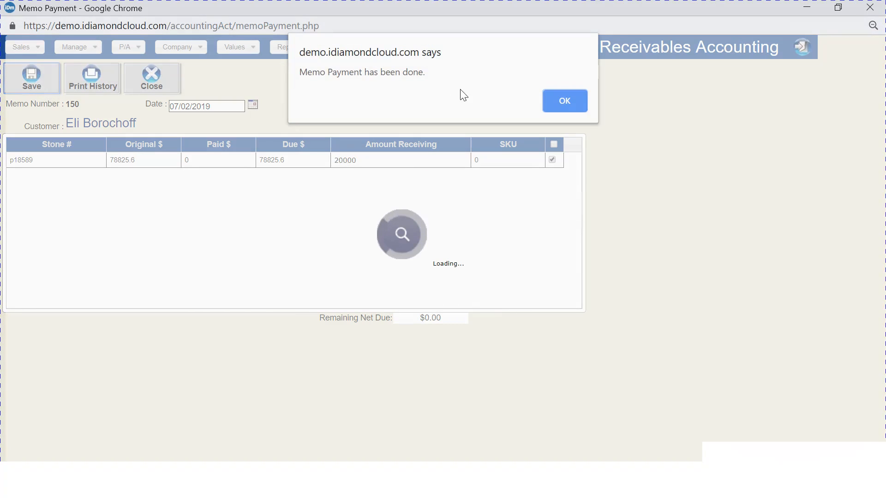
click(578, 105)
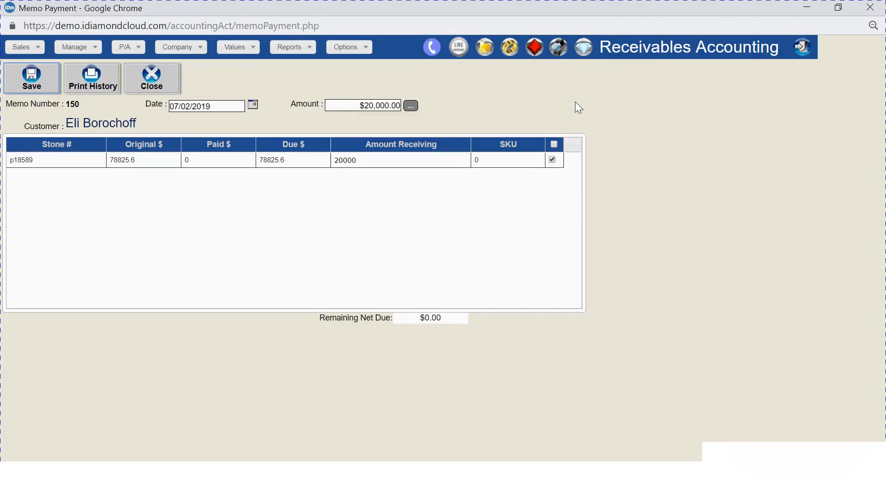
click(154, 83)
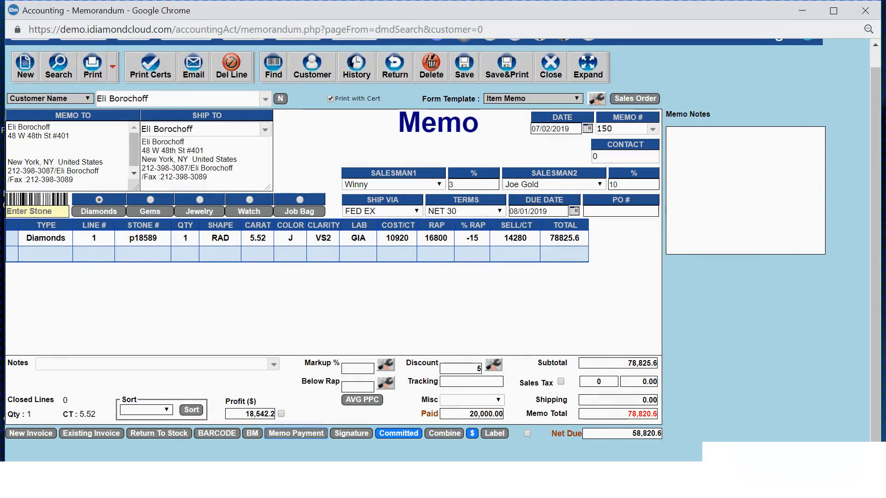
Check the memo's paid amount and preview the customer's address label.
drag(465, 415, 547, 415)
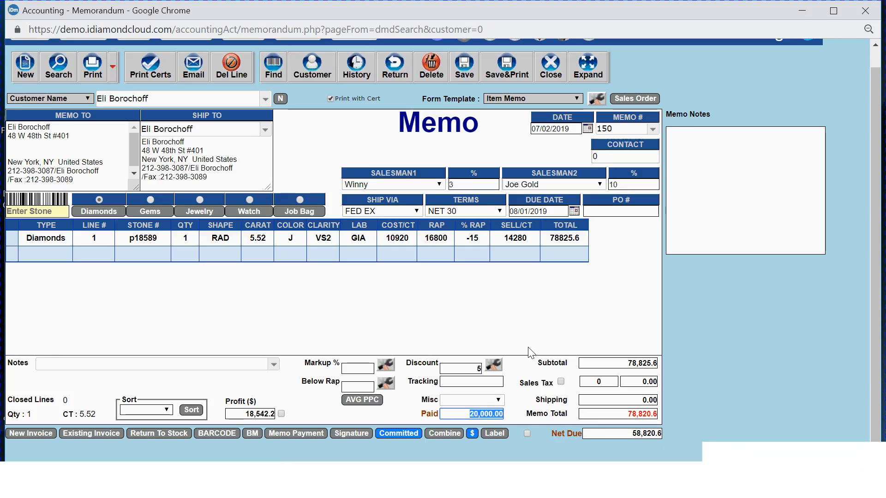
click(494, 436)
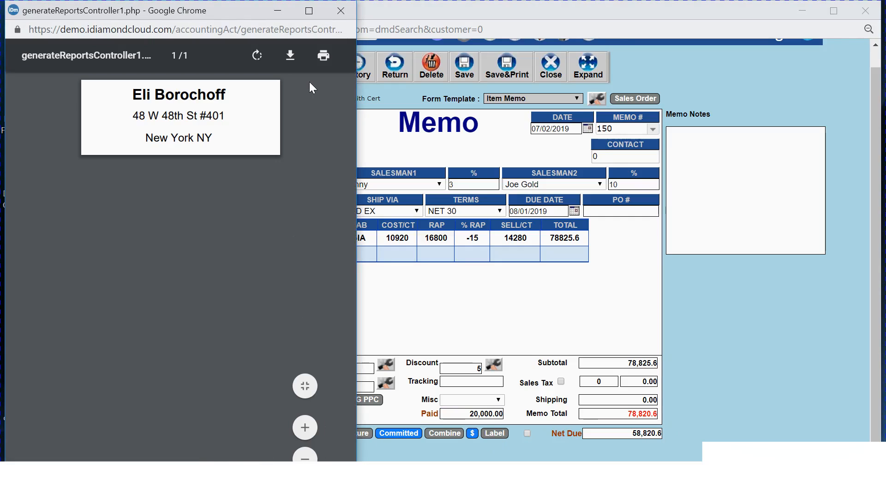
click(341, 10)
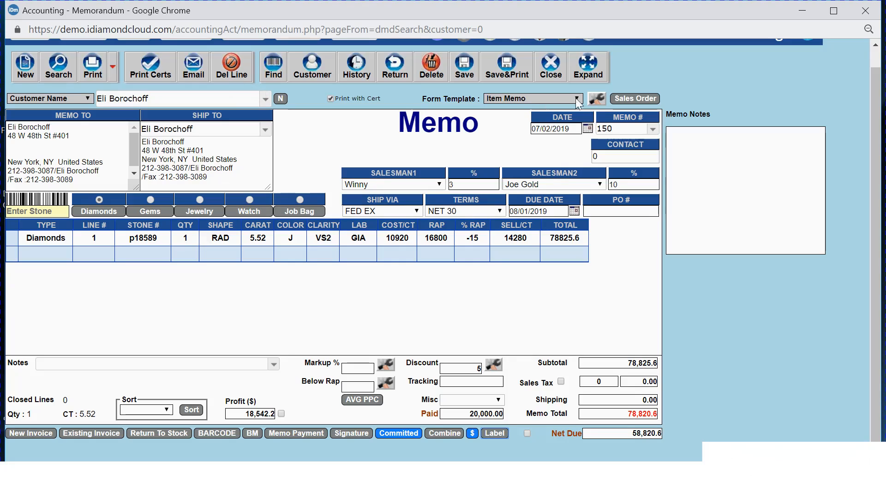
Open the setup of the Item Memo form template and review its column selections, order, headings and widths.
click(598, 100)
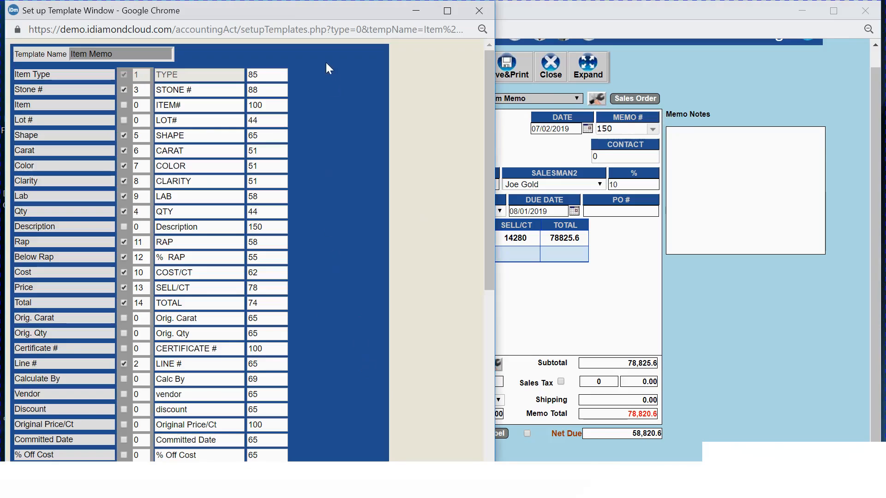
drag(209, 11, 287, 1)
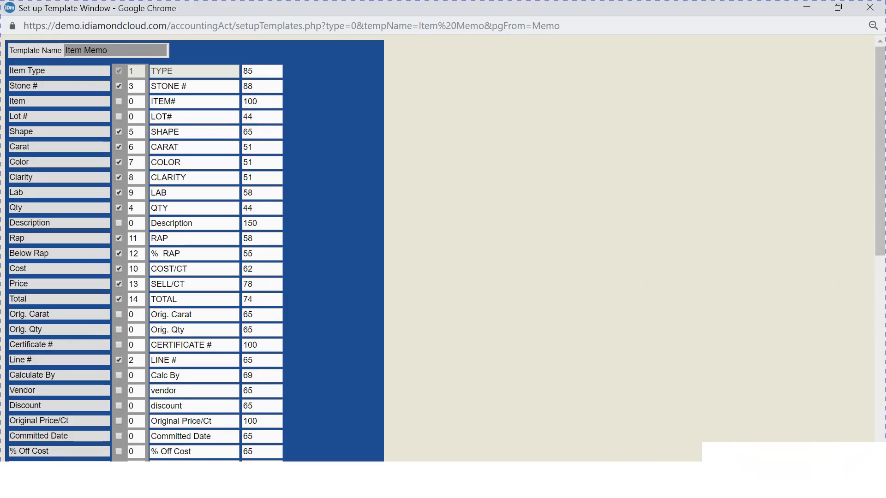
scroll(193, 249, down, 9)
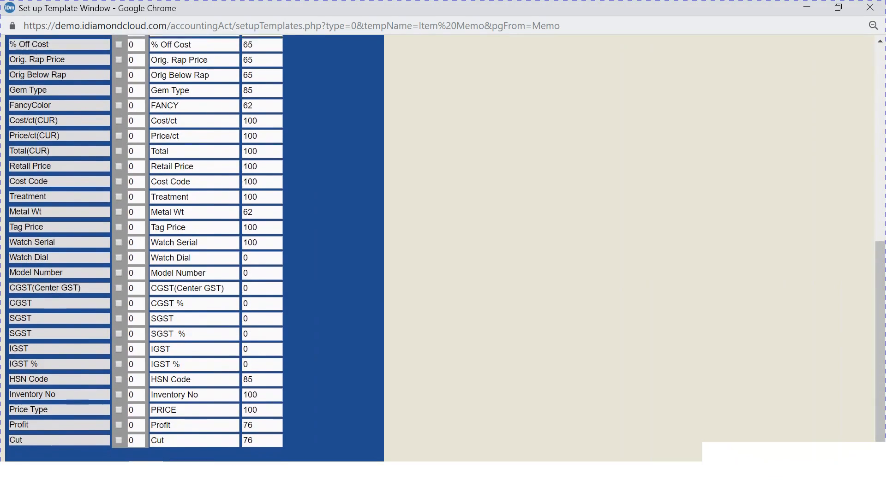
scroll(194, 250, up, 9)
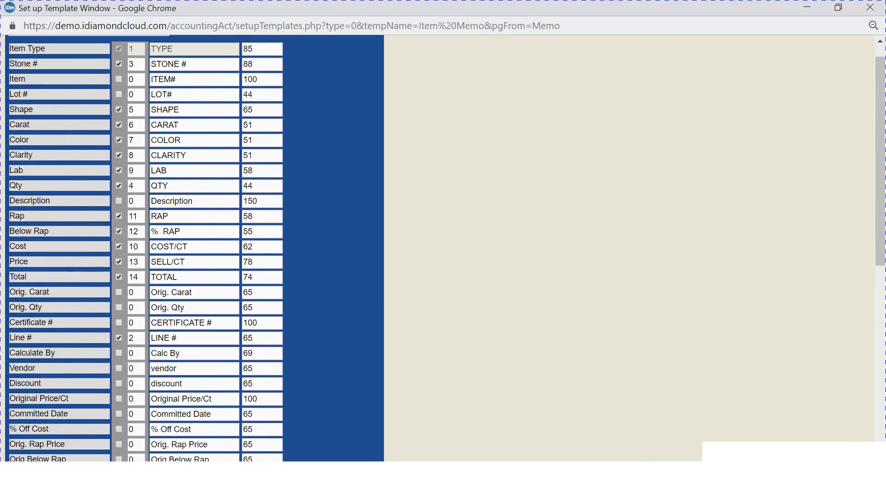
right_click(178, 185)
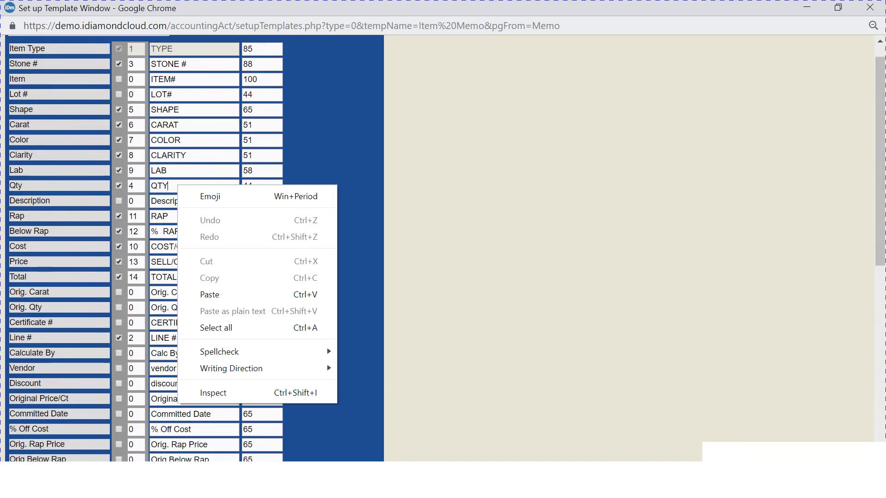
click(173, 186)
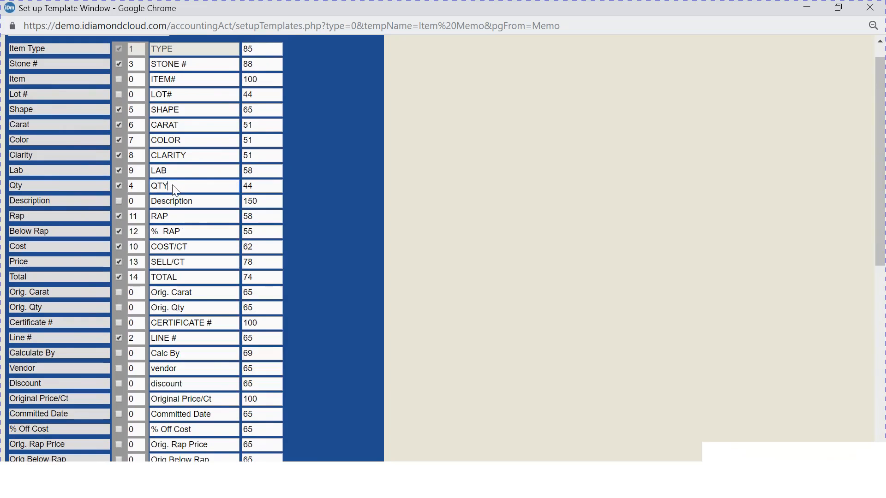
Select the Qty column in the Item Memo template and review the other available columns.
right_click(173, 186)
key(Escape)
drag(173, 187, 121, 186)
click(31, 186)
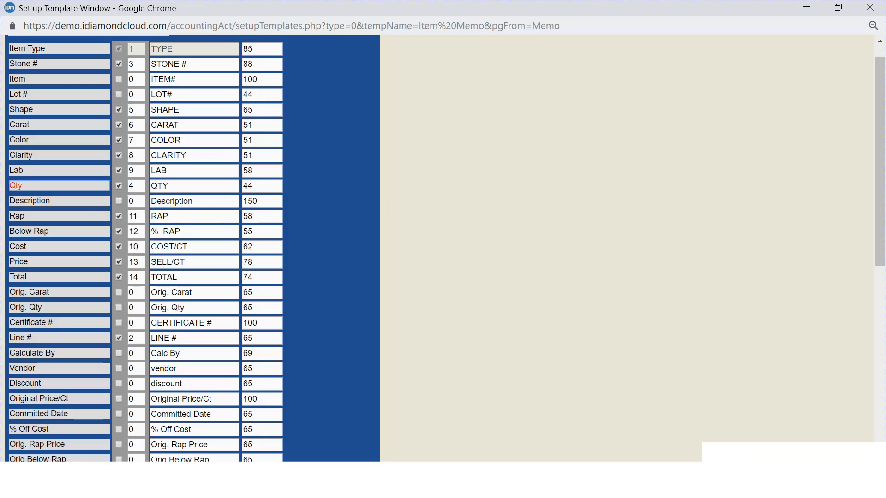
scroll(145, 249, down, 9)
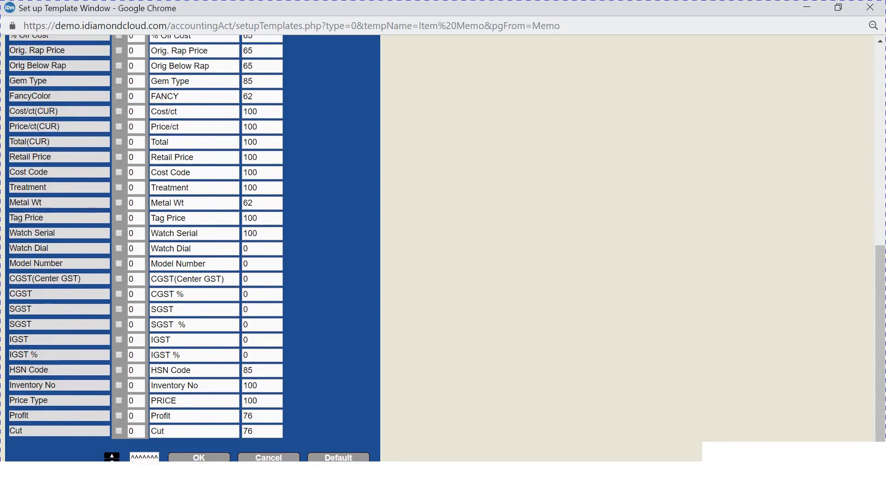
scroll(145, 249, up, 7)
scroll(146, 250, up, 1)
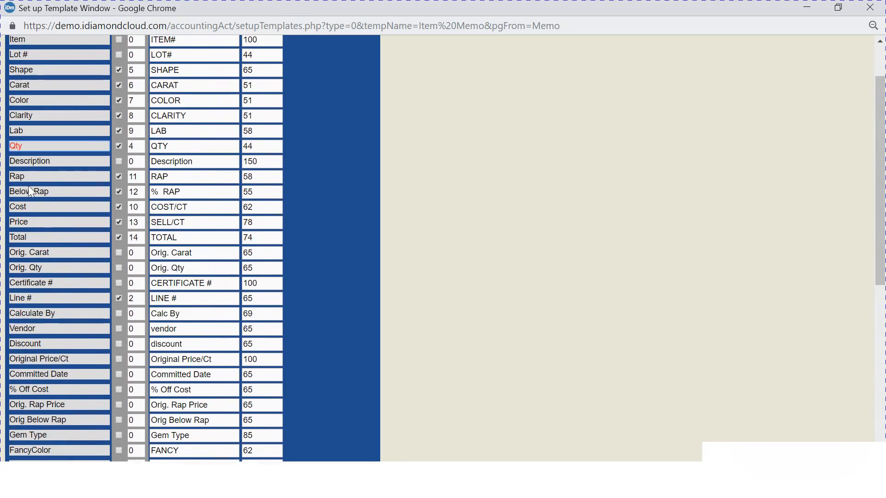
Shift the selected Qty column up and back down in the Item Memo template's column order.
scroll(145, 249, down, 8)
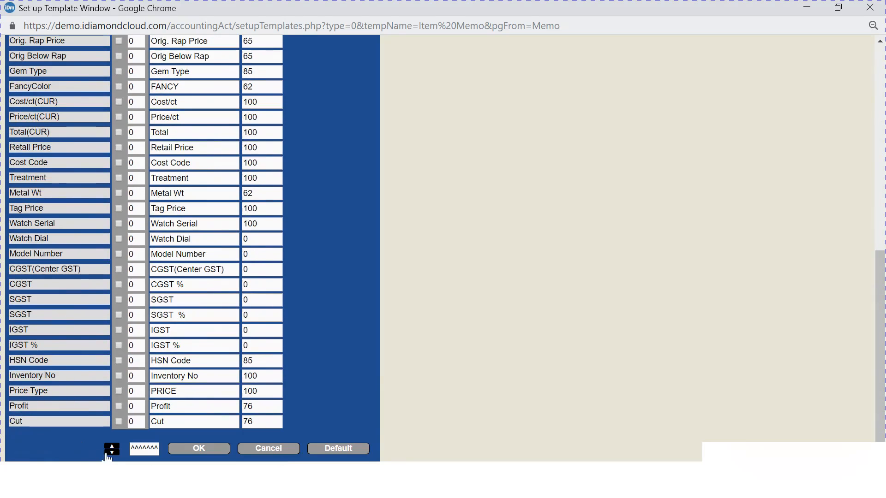
click(112, 449)
click(112, 448)
click(112, 448)
click(111, 447)
click(112, 447)
click(111, 448)
click(113, 453)
click(113, 453)
click(113, 454)
click(113, 453)
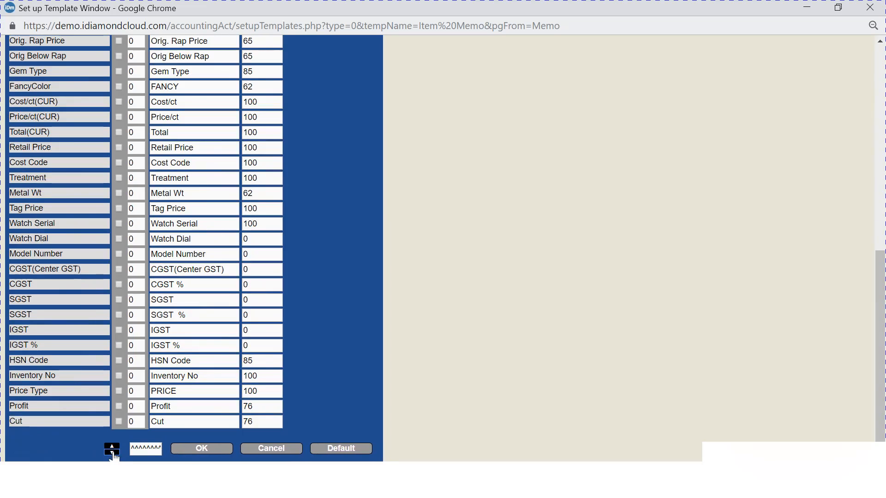
Save the Item Memo template and close its setup window to return to the memo.
click(198, 451)
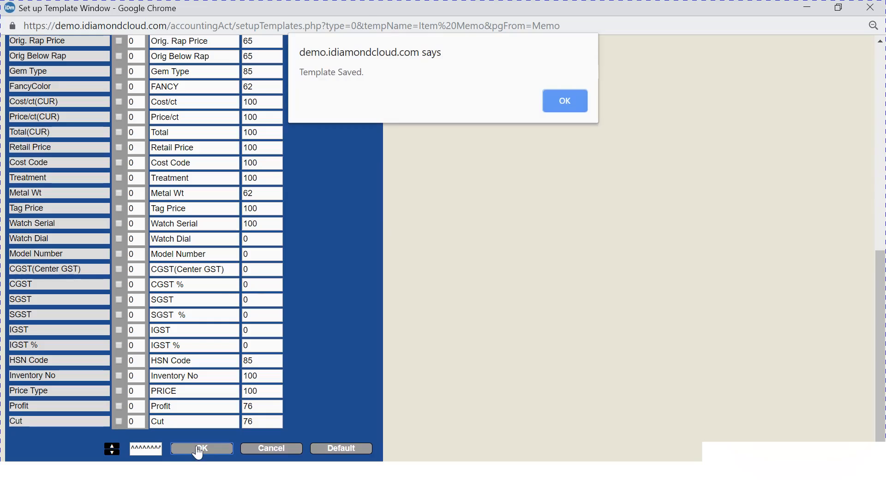
click(567, 99)
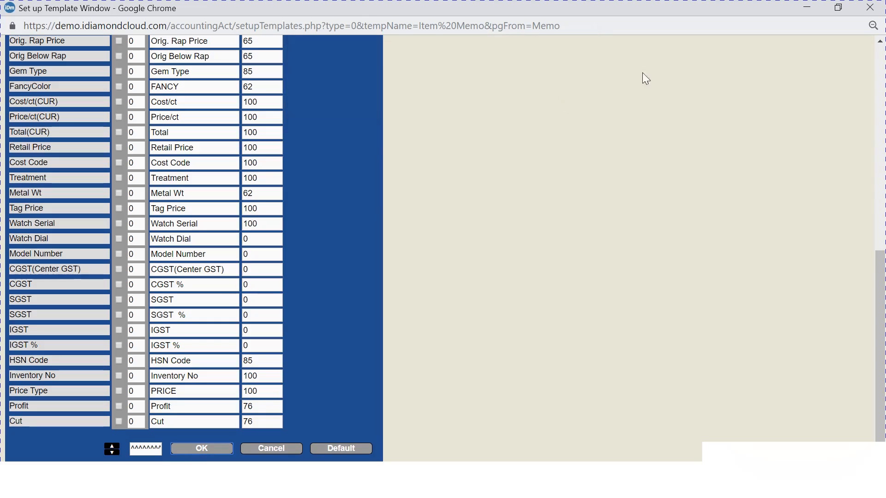
click(865, 12)
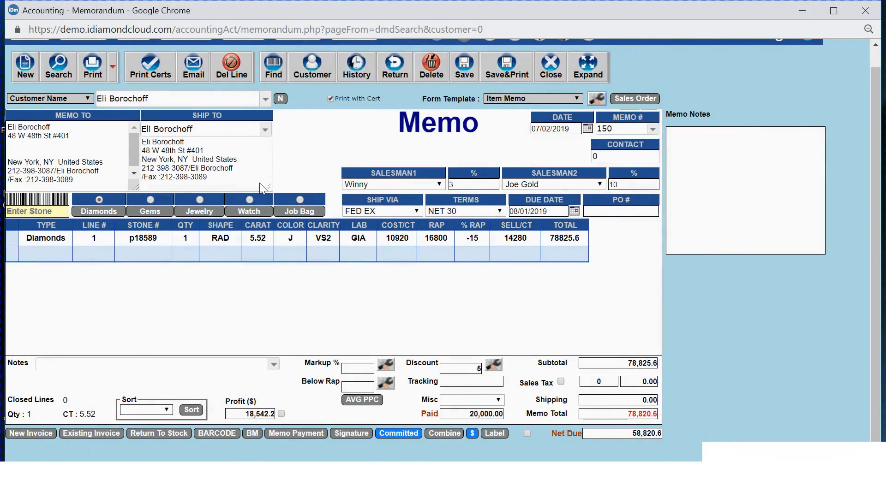
Open the memo's certificate printing window, review the certificate list and options, and return to the memo.
scroll(261, 186, up, 1)
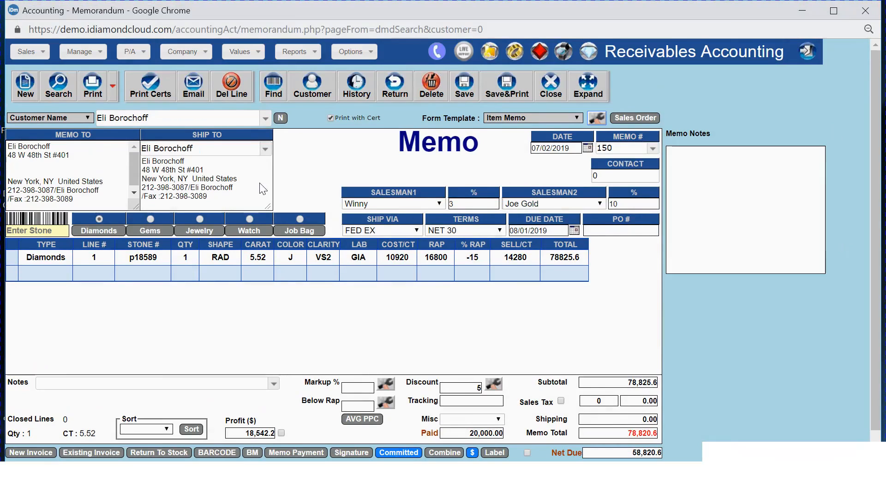
click(145, 79)
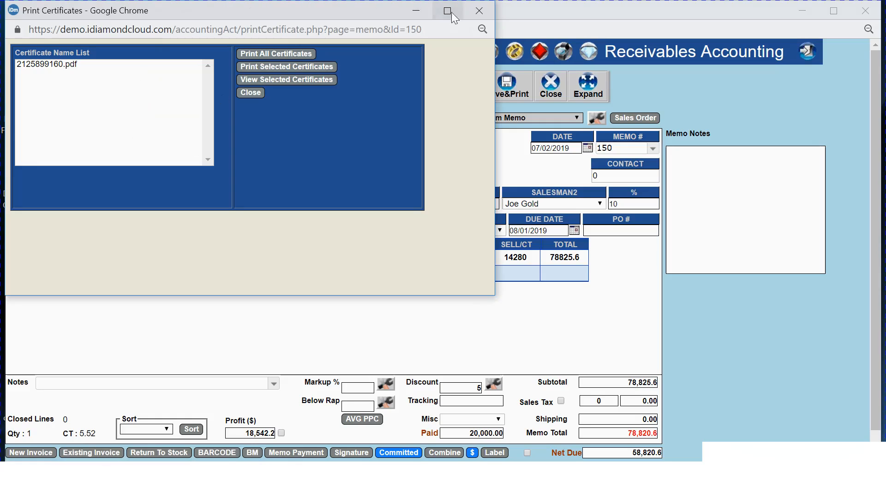
click(479, 11)
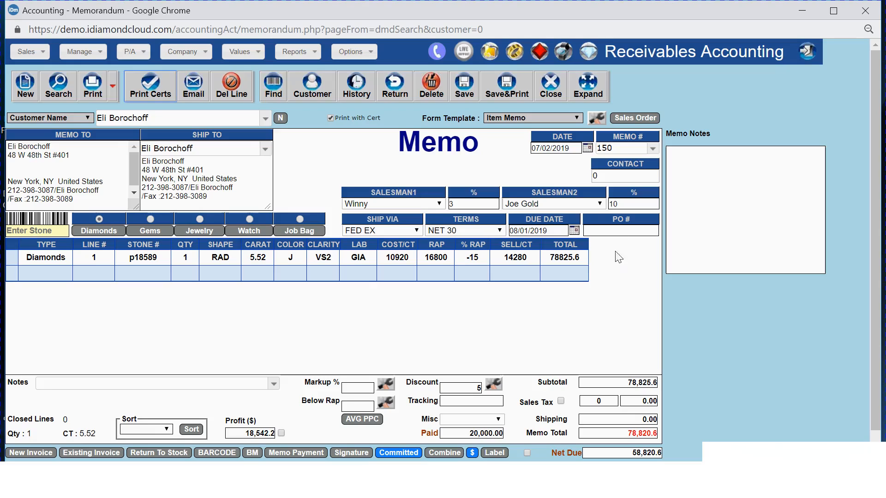
click(620, 231)
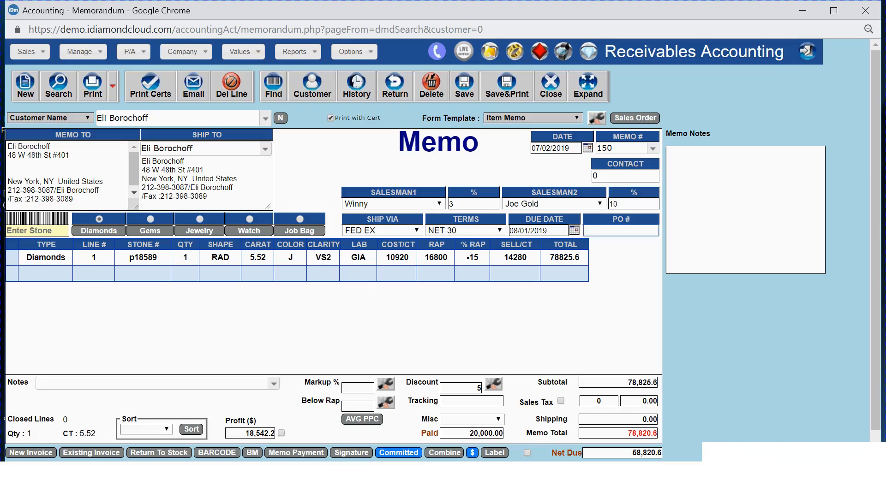